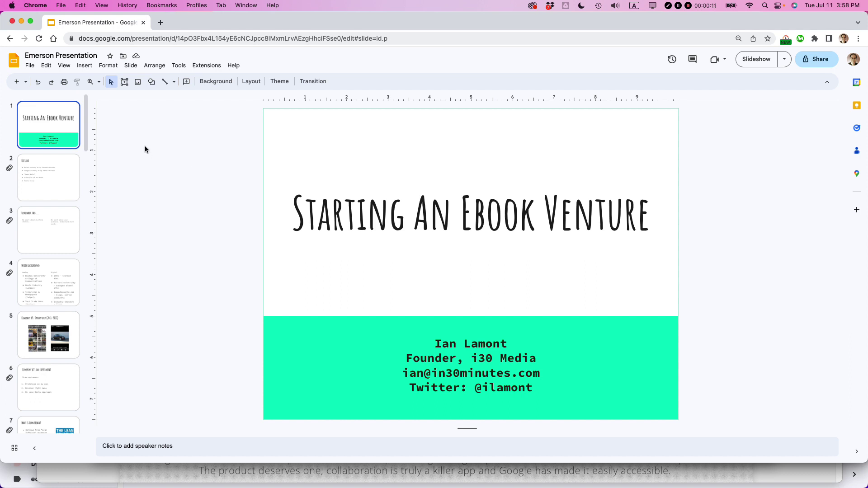
# Step: Open the Beach Day theme editor from the Slide menu
pyautogui.moveTo(86, 138); pyautogui.dragTo(100, 126)
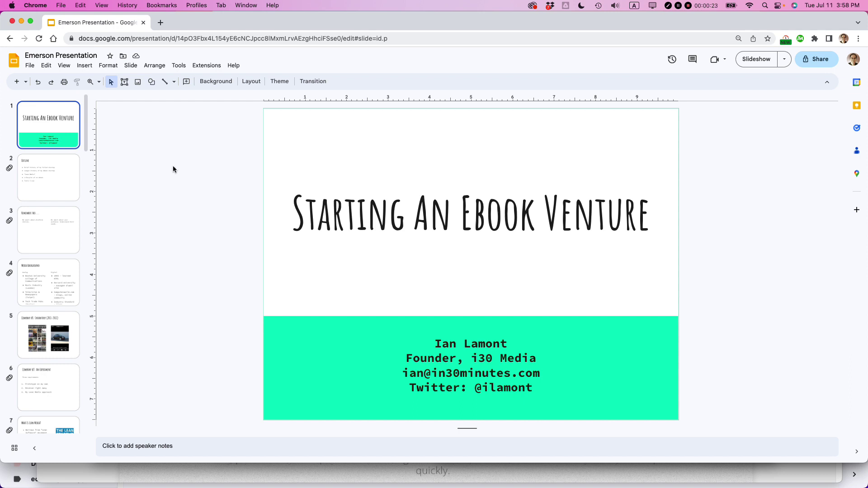
pyautogui.click(131, 65)
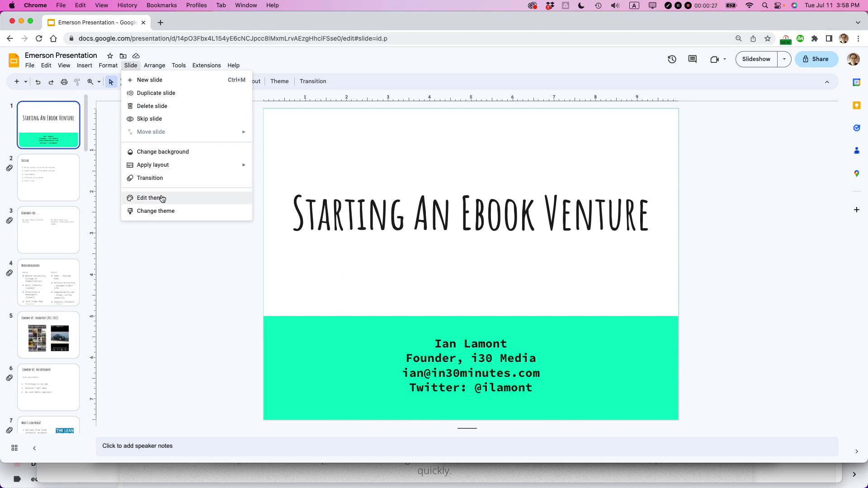
pyautogui.click(187, 199)
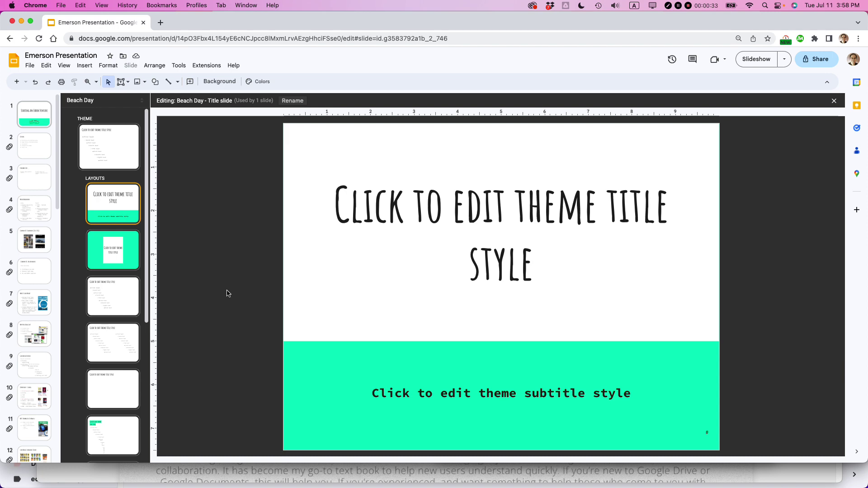
# Step: Preview the Section header, Title and body, Title only, Main point and Section title layouts
pyautogui.click(121, 243)
pyautogui.click(120, 316)
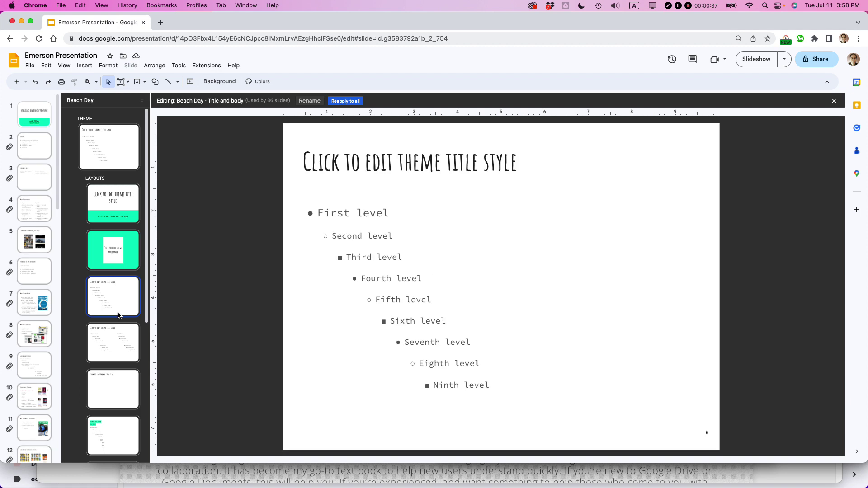
pyautogui.click(121, 339)
pyautogui.click(118, 381)
pyautogui.scroll(-4, 118, 370)
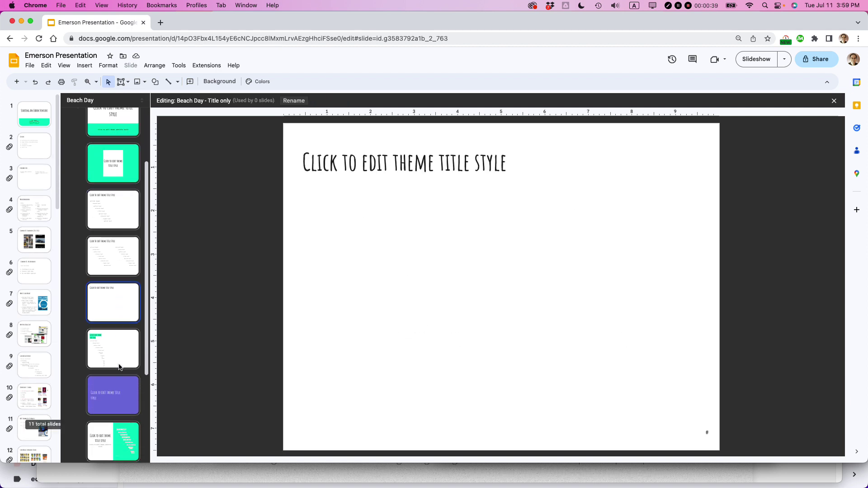
pyautogui.click(117, 322)
pyautogui.click(115, 366)
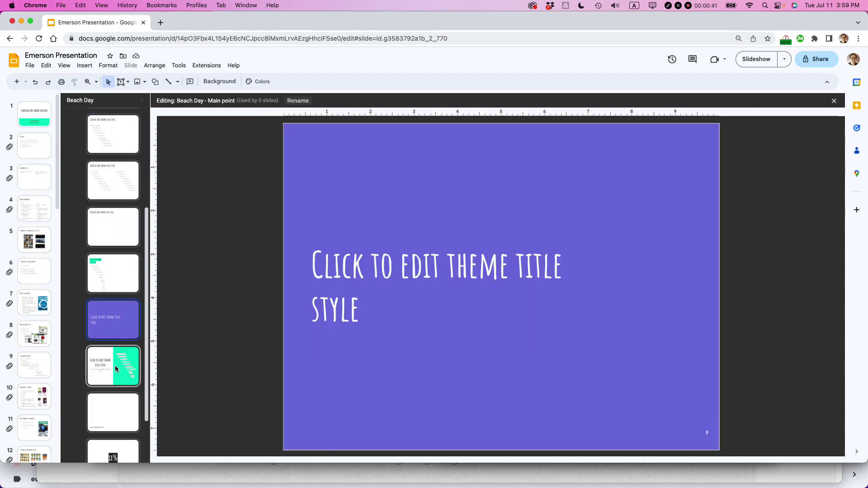
pyautogui.click(105, 331)
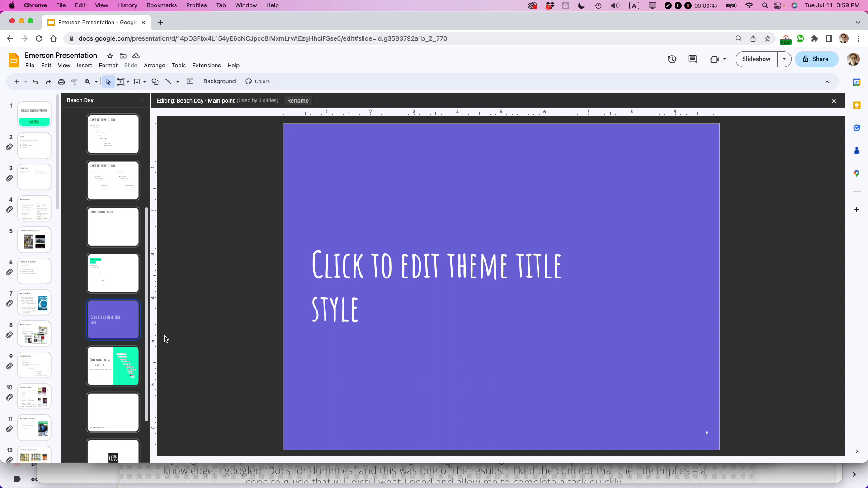
pyautogui.scroll(4, 125, 338)
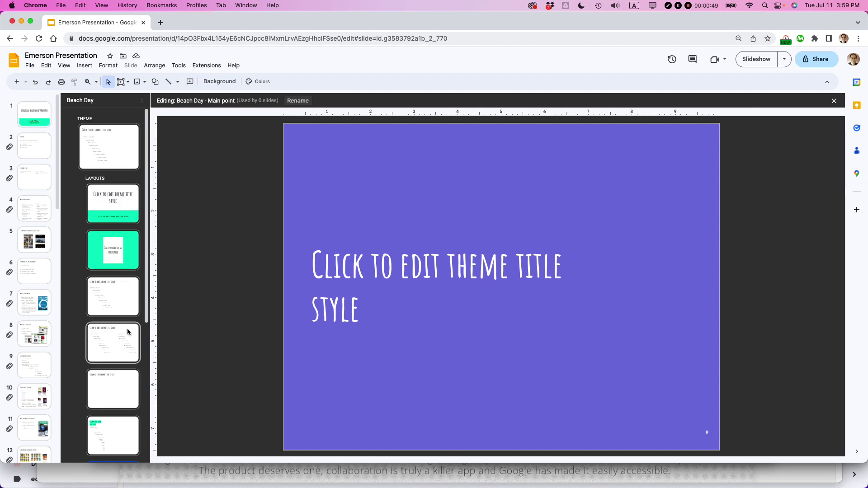
# Step: Select the THEME master thumbnail at the top of the layouts panel
pyautogui.click(120, 145)
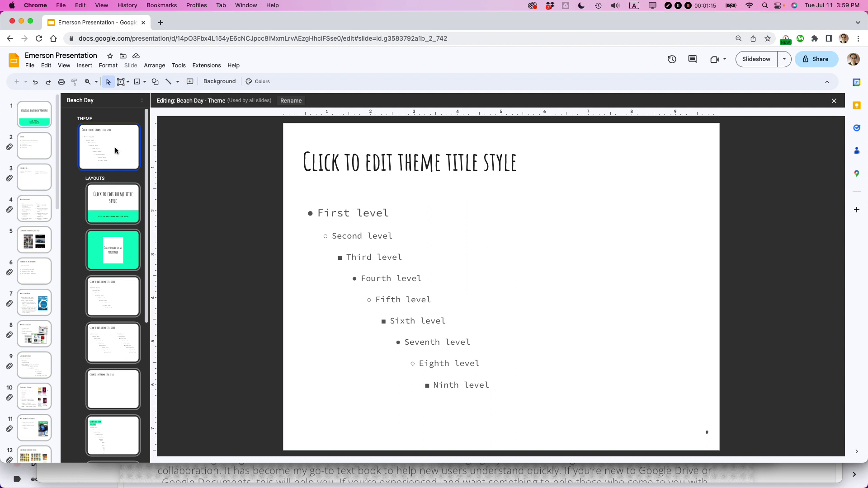
# Step: Upload clock icon 512x512.png from the computer onto the theme master
pyautogui.click(85, 66)
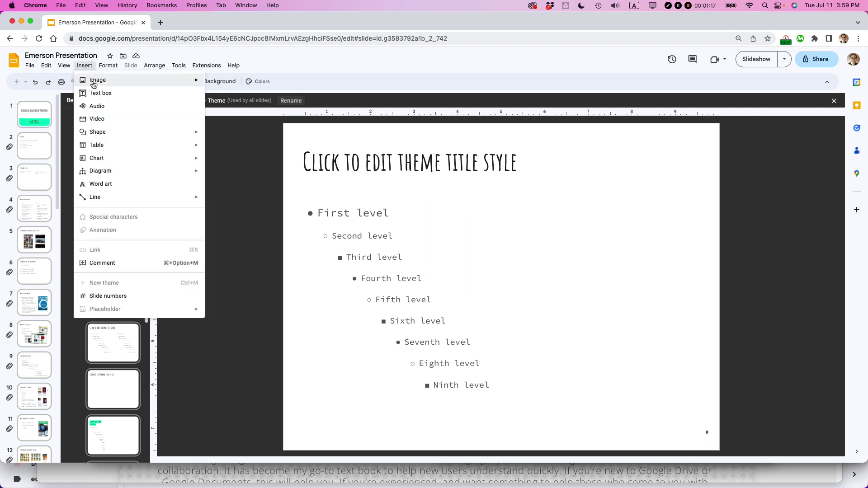
pyautogui.moveTo(94, 84)
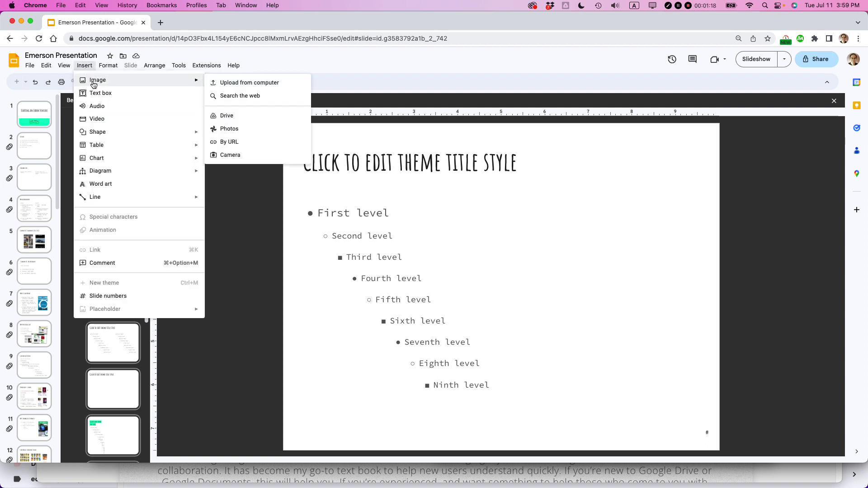
pyautogui.click(286, 85)
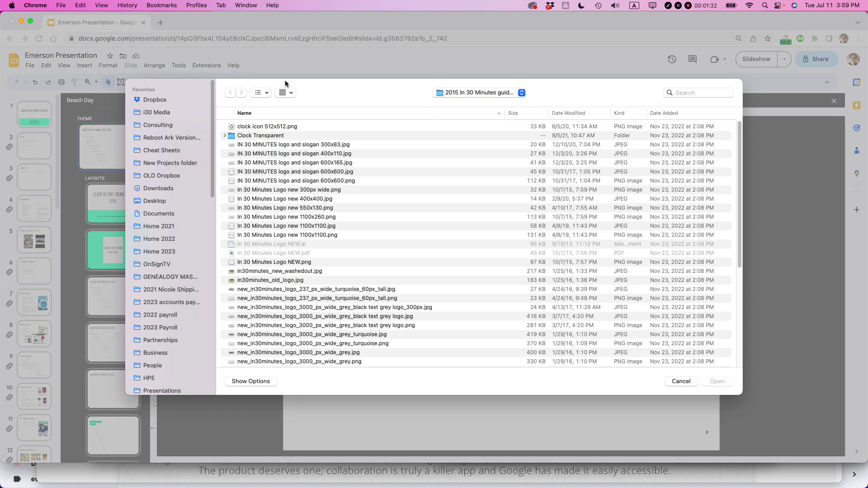
pyautogui.click(273, 129)
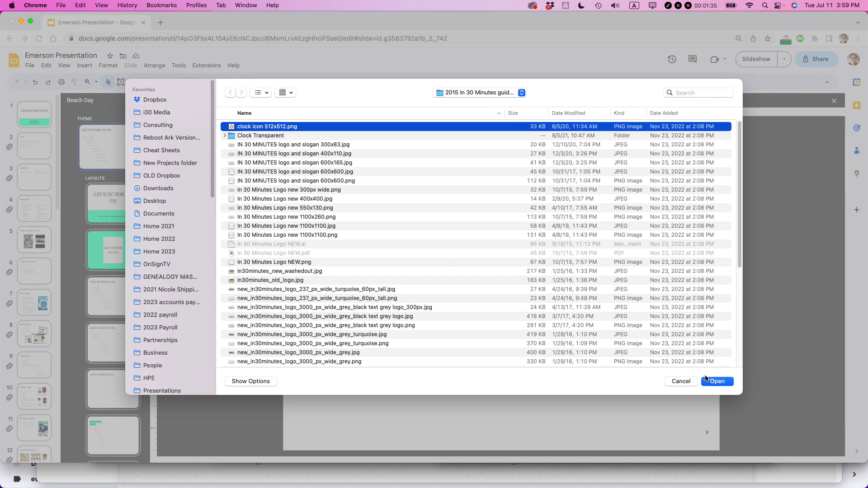
pyautogui.click(709, 382)
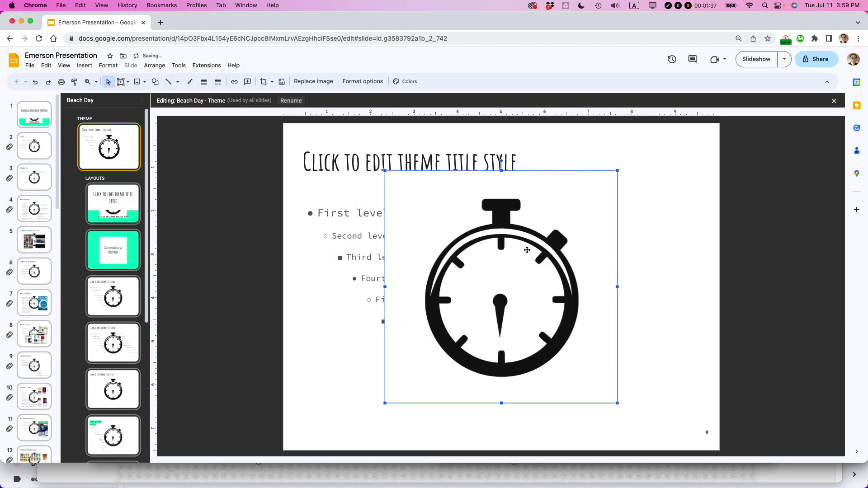
# Step: Check the clock on the Title and body, Title and two columns, and Title only layouts
pyautogui.click(118, 290)
pyautogui.click(122, 347)
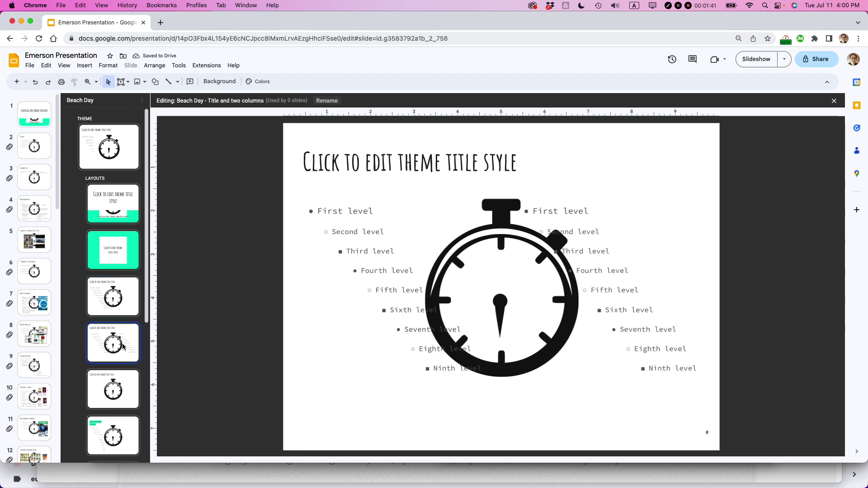
pyautogui.click(125, 384)
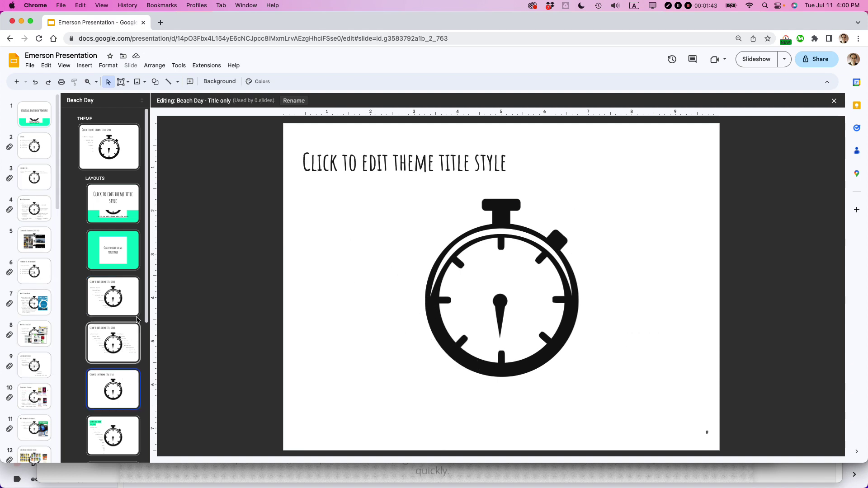
pyautogui.click(123, 164)
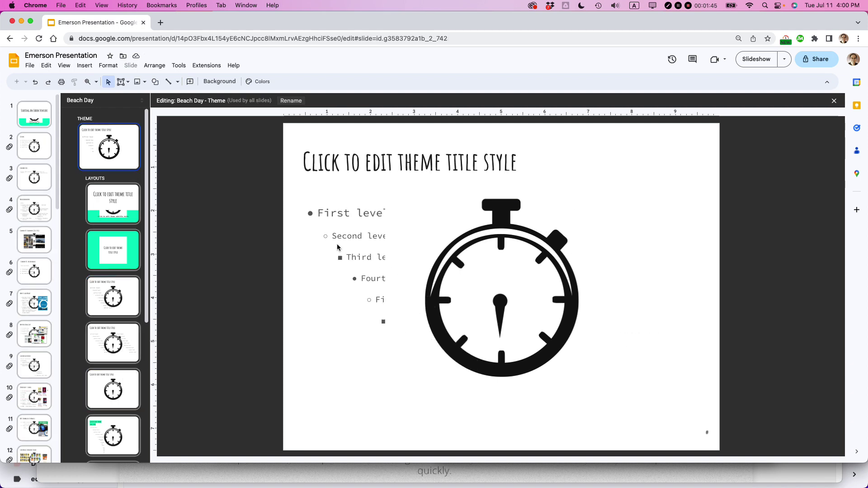
# Step: Shrink the master's stopwatch image to a small logo in the top-right corner
pyautogui.click(471, 302)
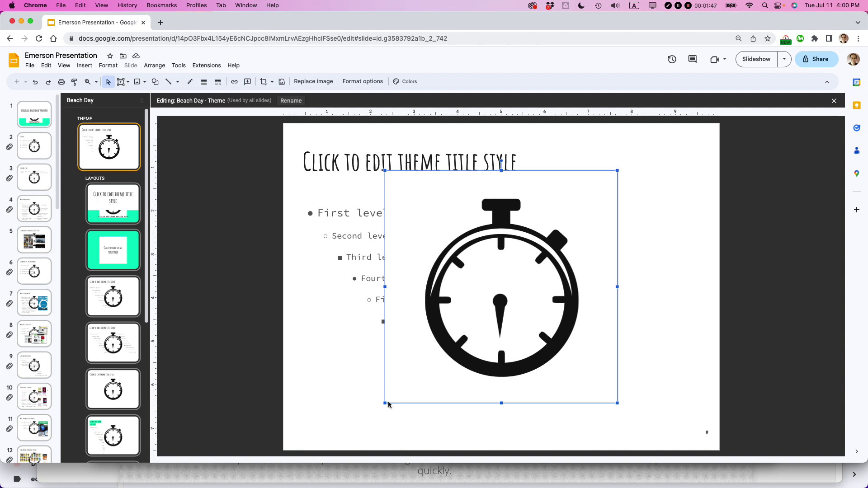
pyautogui.moveTo(385, 403); pyautogui.dragTo(575, 212)
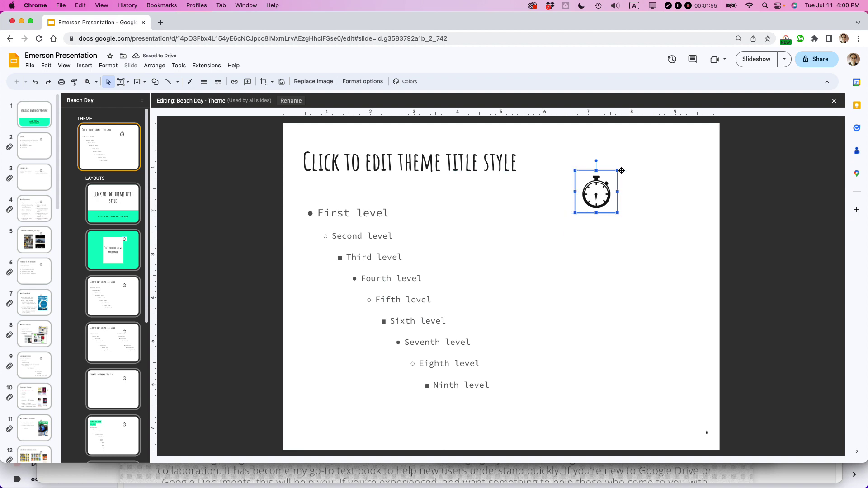
pyautogui.moveTo(617, 170); pyautogui.dragTo(640, 162)
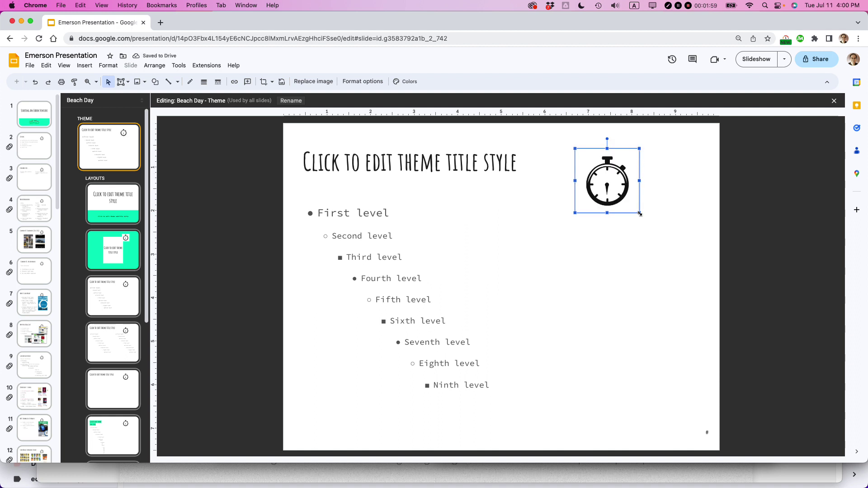
pyautogui.moveTo(640, 216); pyautogui.dragTo(667, 241)
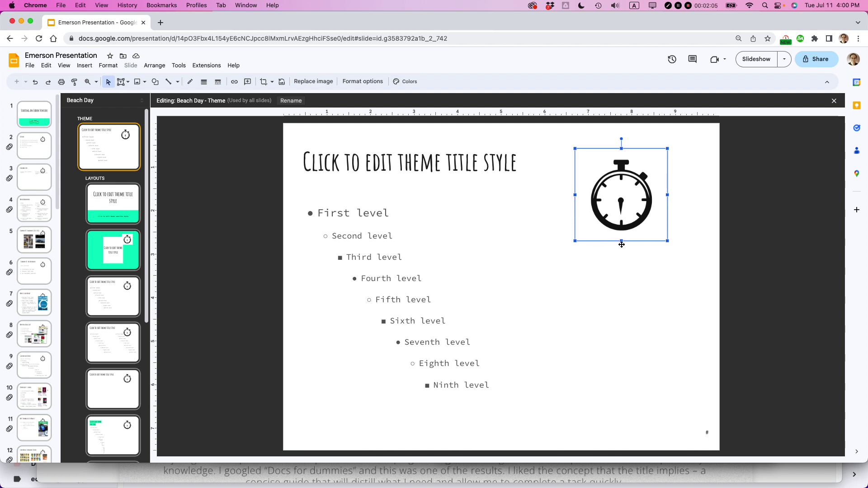
pyautogui.moveTo(621, 241); pyautogui.dragTo(629, 274)
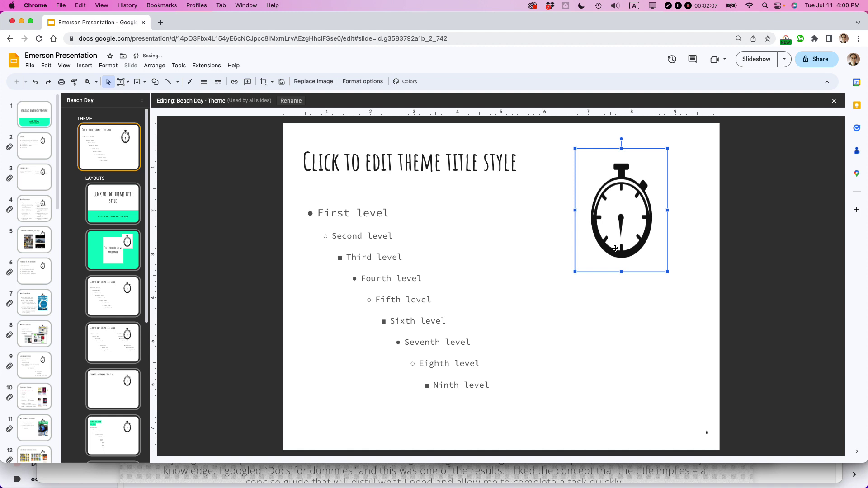
pyautogui.press('super+z')
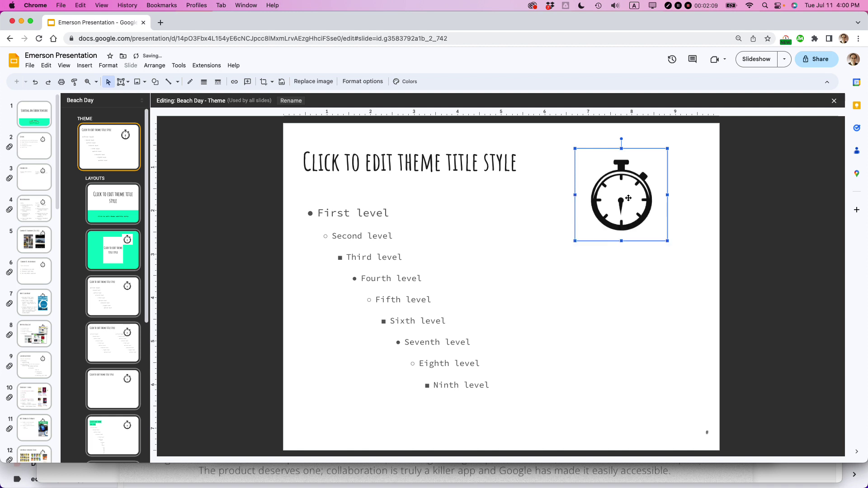
pyautogui.moveTo(619, 201); pyautogui.dragTo(621, 202)
pyautogui.press('super+z')
pyautogui.moveTo(638, 173); pyautogui.dragTo(660, 172)
# Step: Confirm the logo on the Section header and Title layouts, then close the theme editor
pyautogui.click(617, 249)
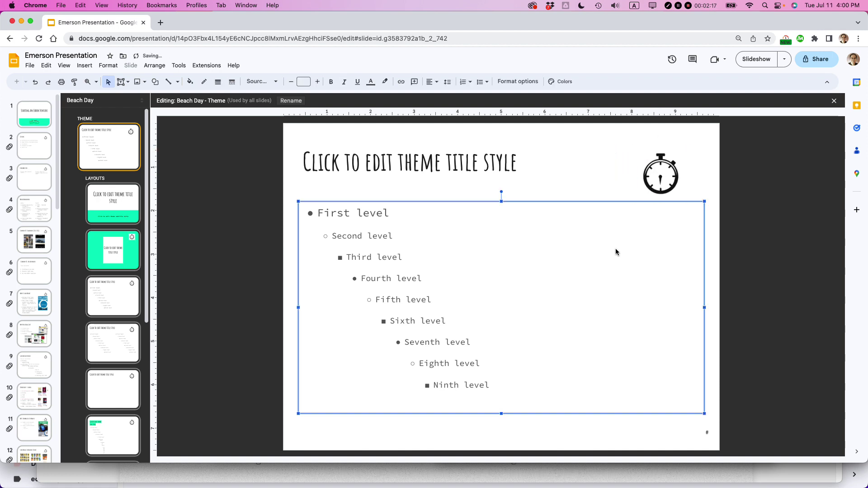
pyautogui.click(113, 253)
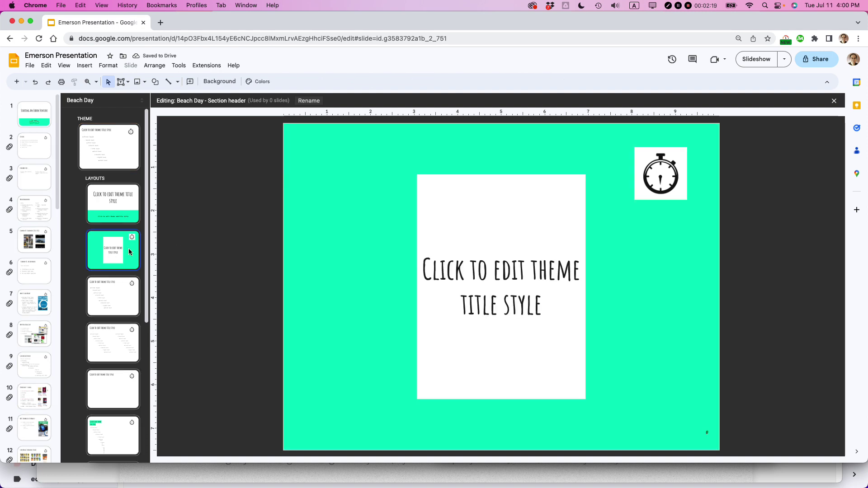
pyautogui.click(130, 296)
pyautogui.click(128, 348)
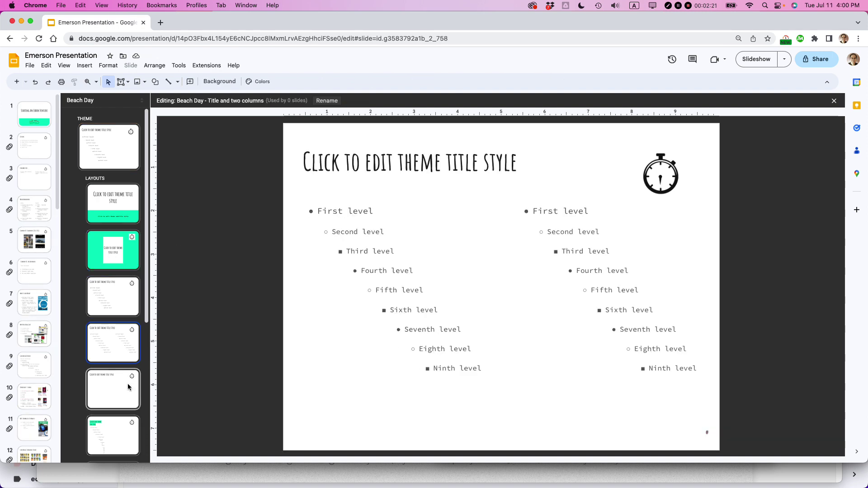
pyautogui.click(835, 101)
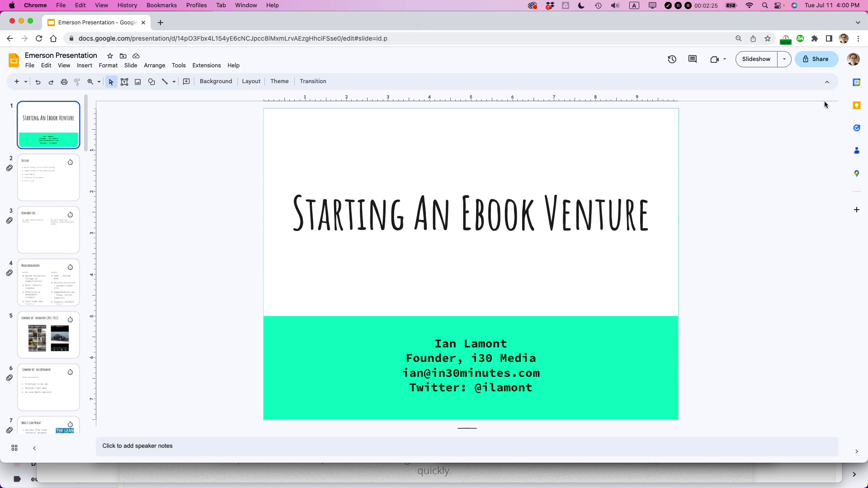
# Step: Review slides 2–5, then select the title box on the title slide
pyautogui.click(57, 190)
pyautogui.click(54, 245)
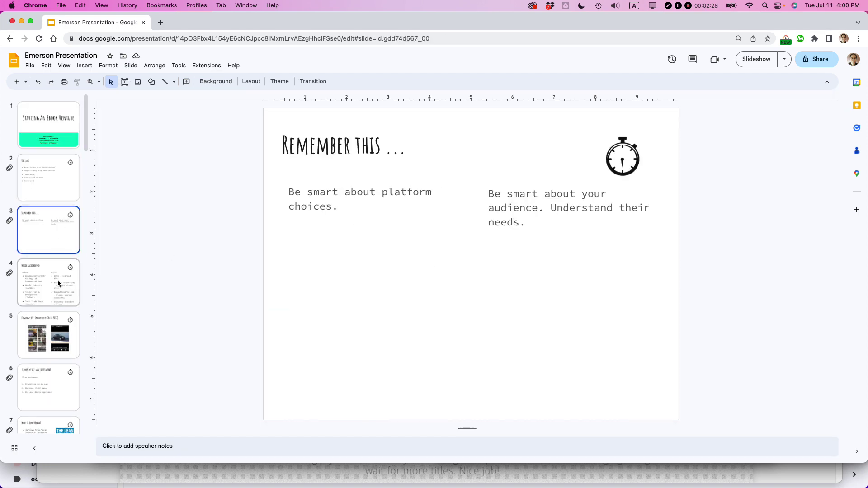
pyautogui.click(56, 280)
pyautogui.click(63, 340)
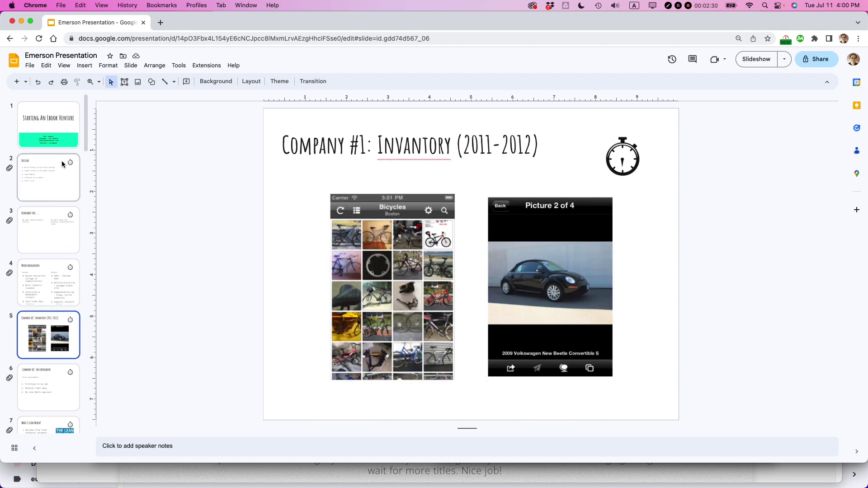
pyautogui.click(60, 119)
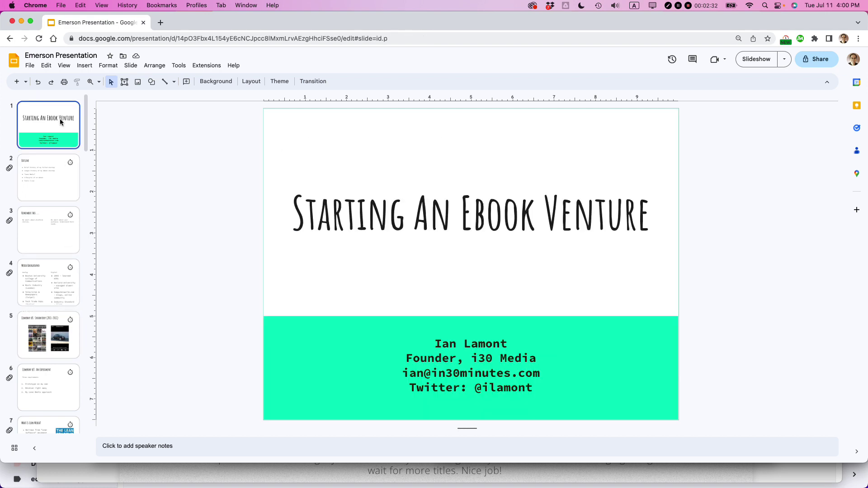
pyautogui.click(453, 212)
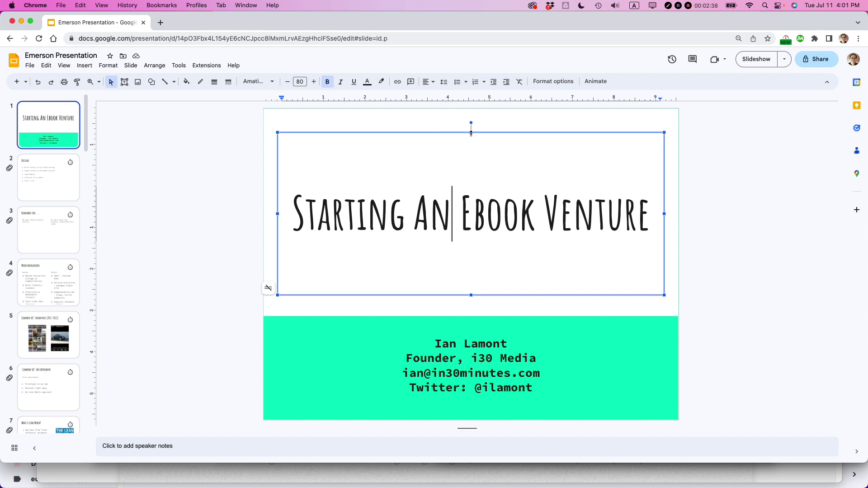
# Step: Lower the title slide's title from its top edge, then review slides 2–6 and return to slide 5
pyautogui.moveTo(471, 133); pyautogui.dragTo(471, 190)
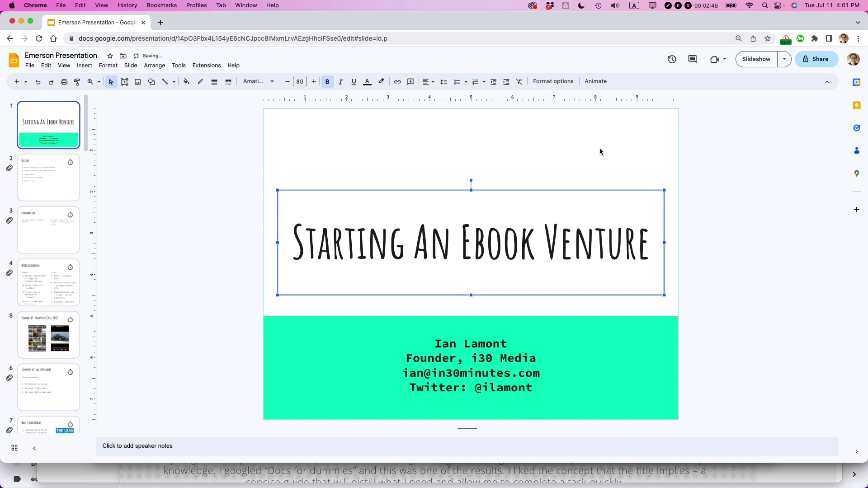
pyautogui.click(633, 153)
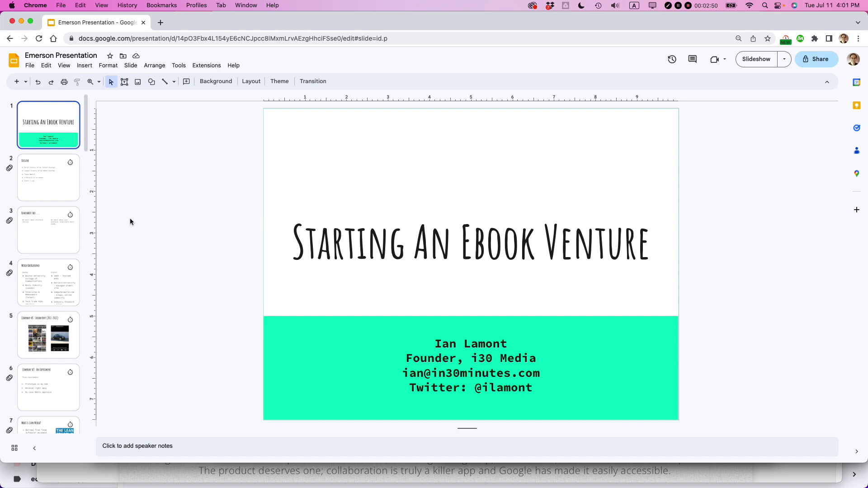
pyautogui.click(49, 184)
pyautogui.click(48, 219)
pyautogui.click(50, 290)
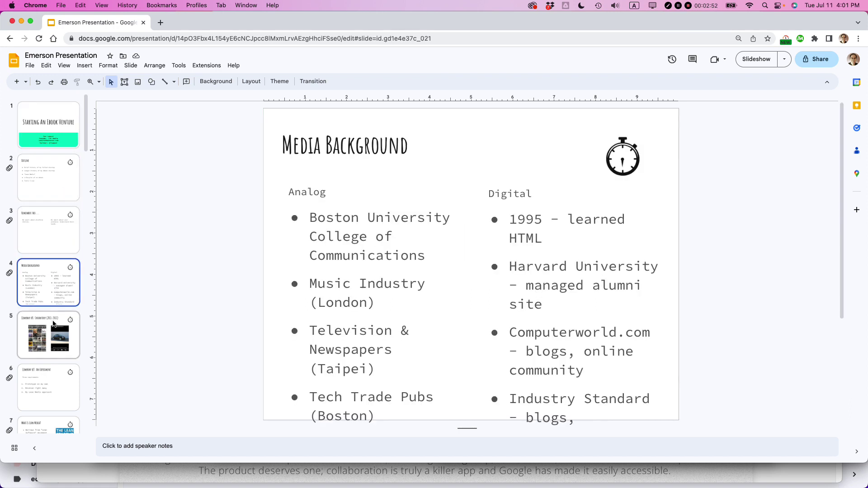
pyautogui.click(54, 324)
pyautogui.click(52, 392)
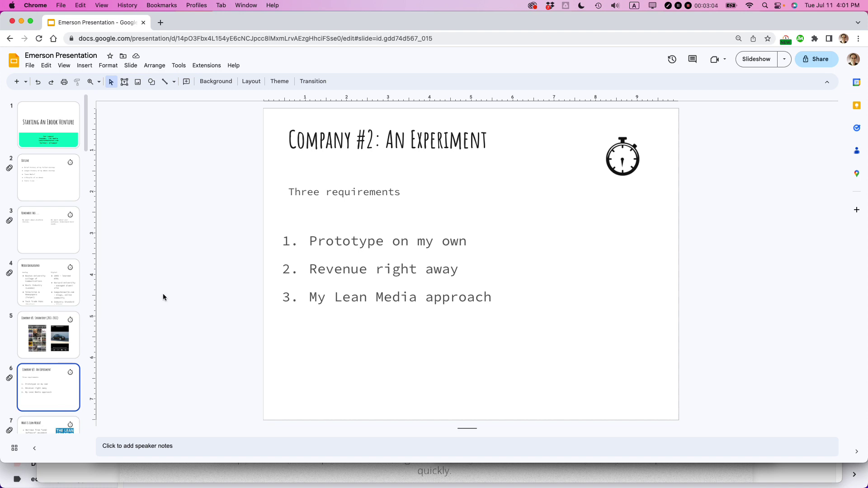
pyautogui.press('Up')
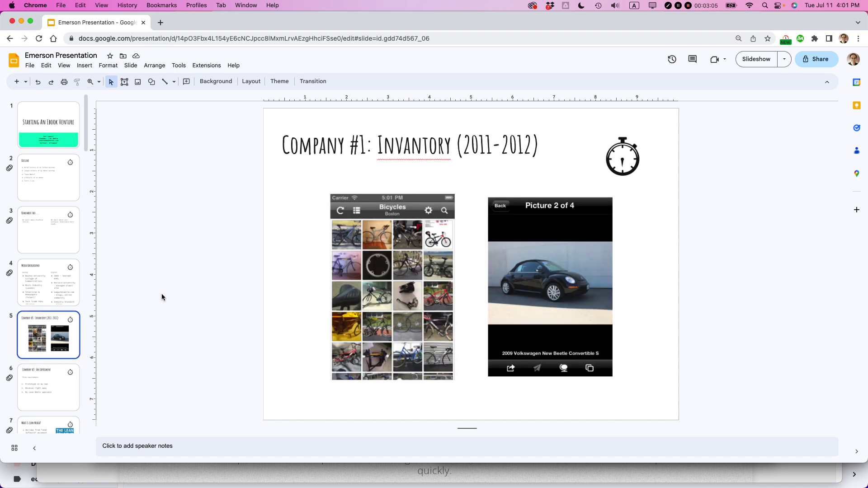
# Step: Reopen the theme editor on the Beach Day Title slide layout
pyautogui.click(130, 66)
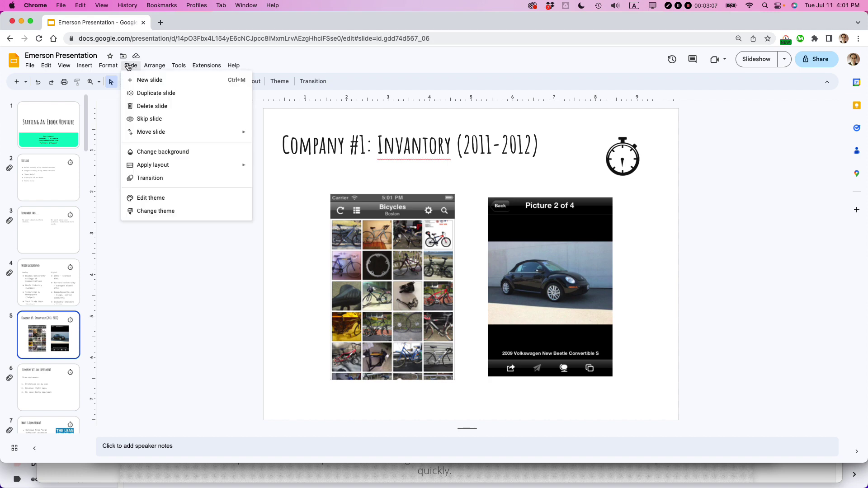
pyautogui.click(142, 198)
pyautogui.click(114, 148)
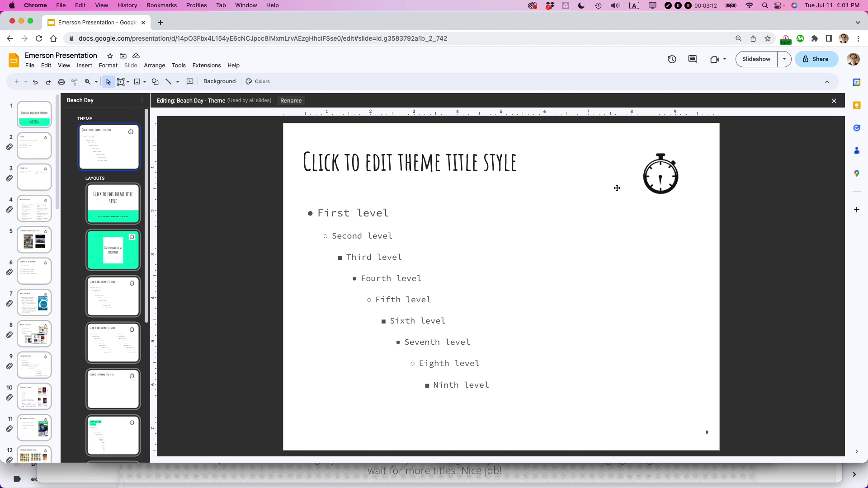
pyautogui.click(116, 208)
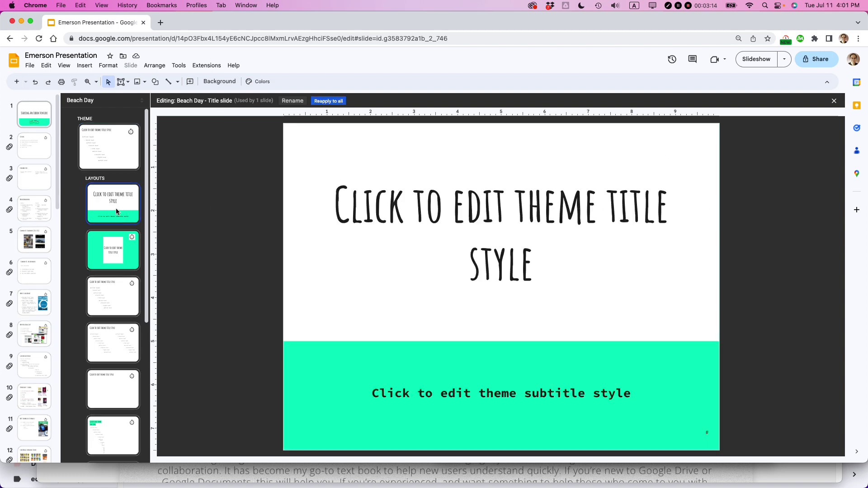
# Step: Make the Title slide layout's title placeholder slightly narrower
pyautogui.tripleClick(640, 196)
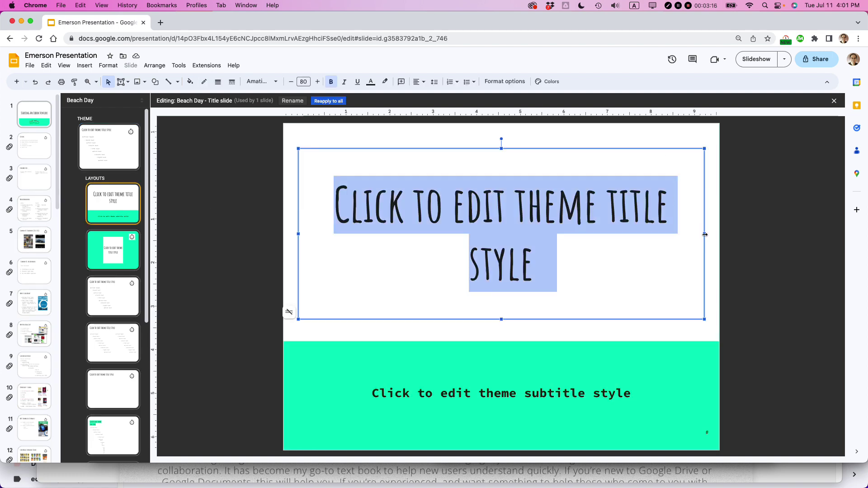
pyautogui.moveTo(707, 238); pyautogui.dragTo(621, 238)
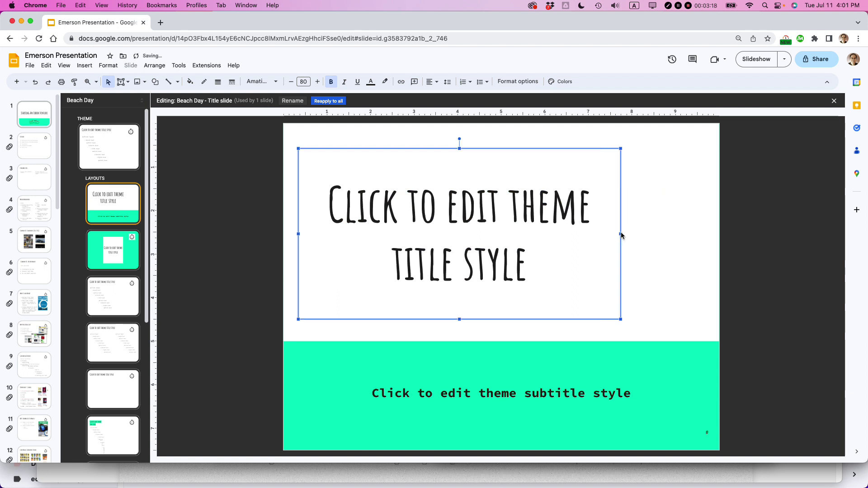
pyautogui.moveTo(620, 235); pyautogui.dragTo(688, 235)
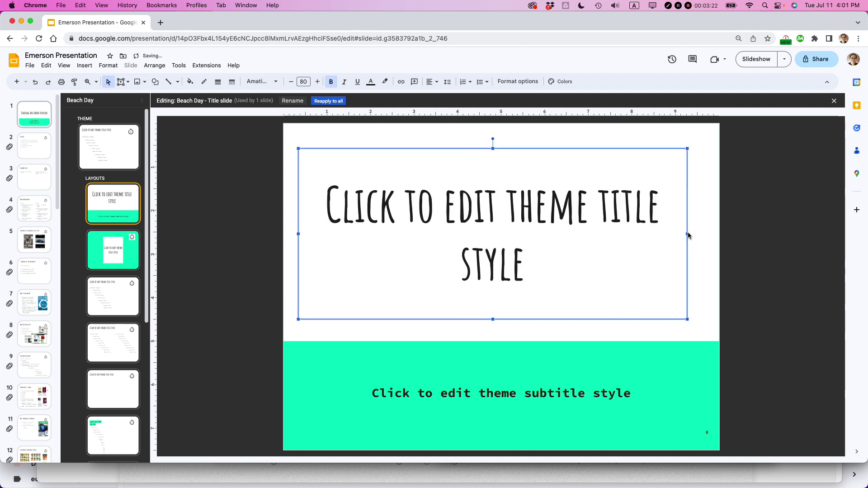
pyautogui.click(651, 139)
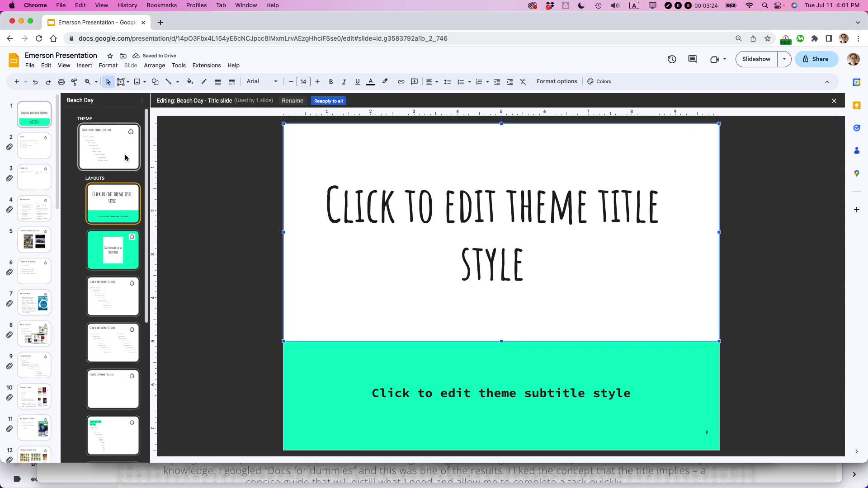
# Step: Upload clock icon 512x512.png to the Title slide layout, shrunk into the top-right corner
pyautogui.click(92, 67)
pyautogui.moveTo(136, 80)
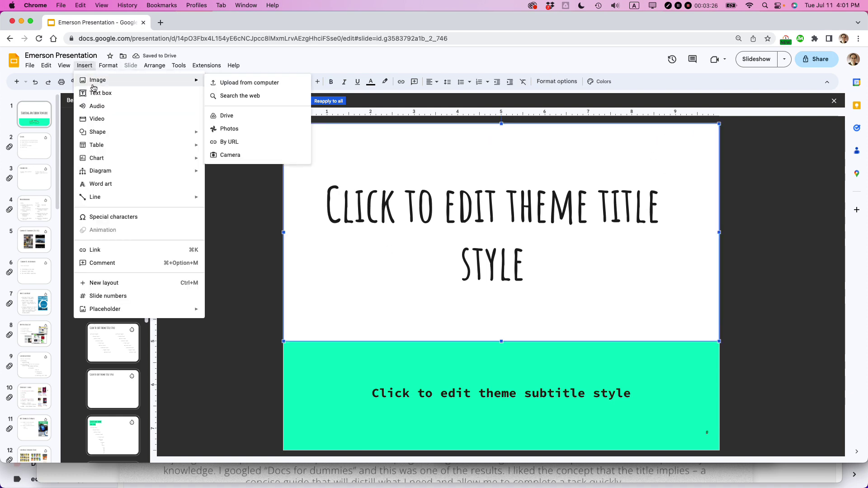
pyautogui.click(246, 85)
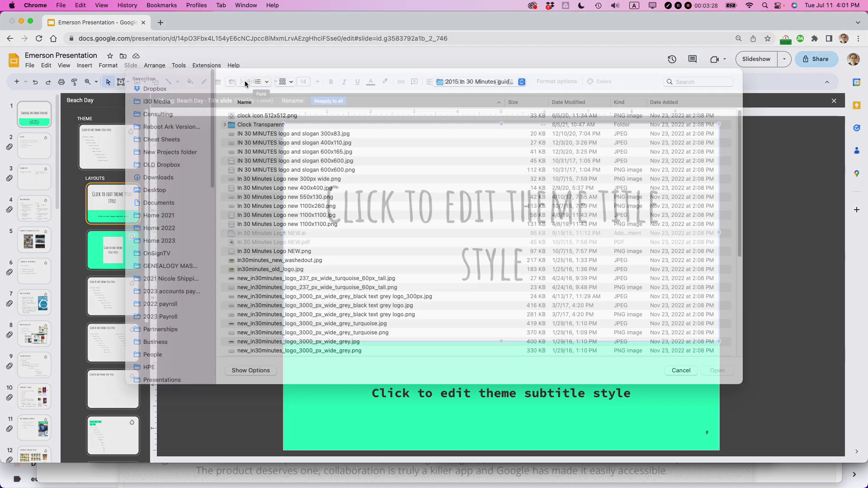
pyautogui.click(244, 126)
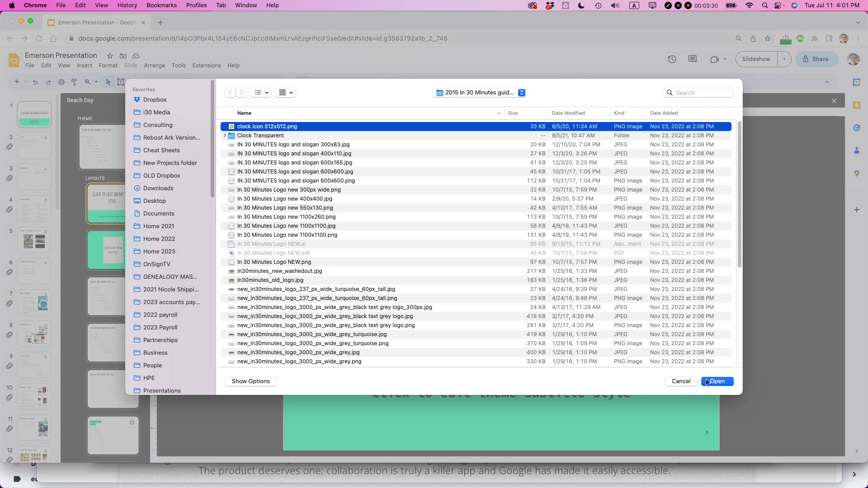
pyautogui.click(709, 383)
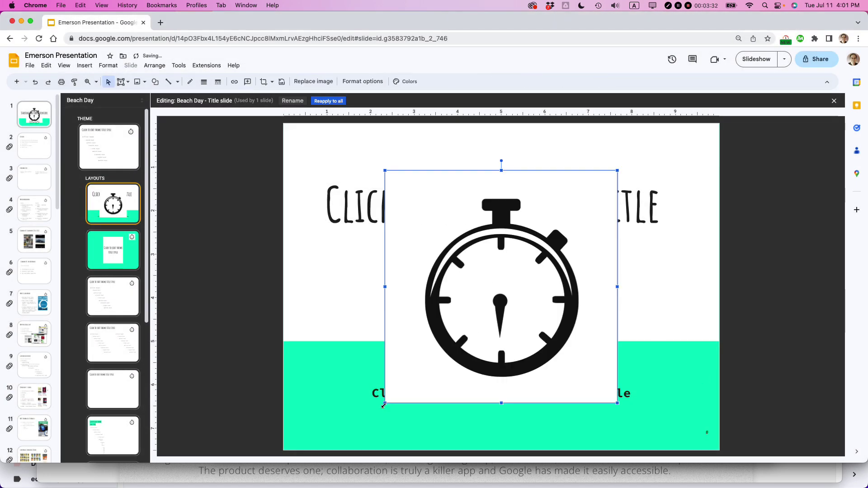
pyautogui.moveTo(385, 403); pyautogui.dragTo(566, 225)
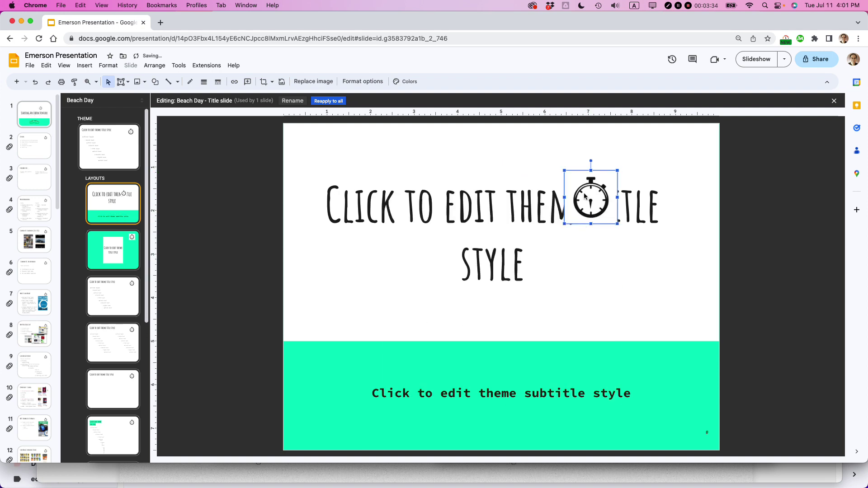
pyautogui.moveTo(588, 192); pyautogui.dragTo(663, 167)
# Step: Push the title placeholder down below the clock
pyautogui.click(536, 165)
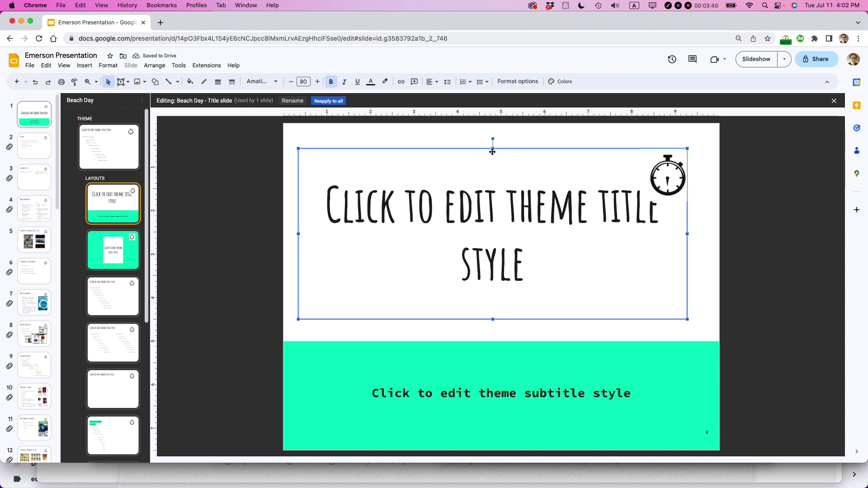
pyautogui.moveTo(494, 149); pyautogui.dragTo(493, 209)
pyautogui.click(507, 169)
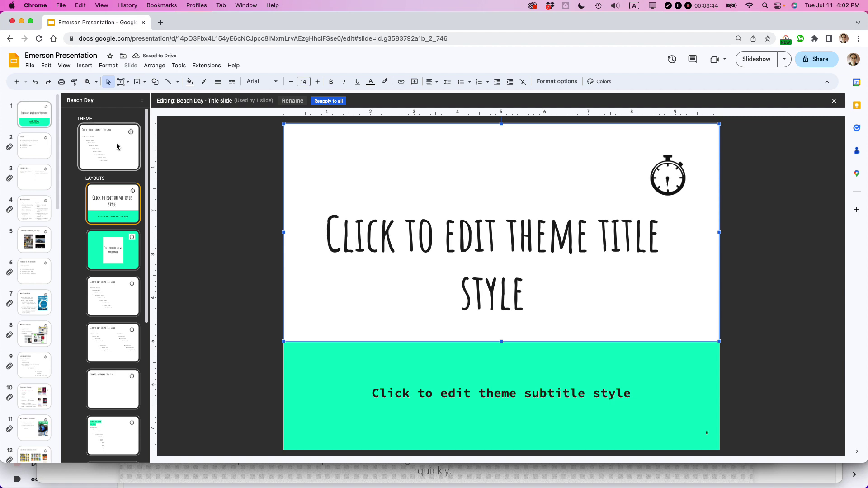
# Step: Close the theme editor and review slides 1–5 for the logo, ending on the title slide
pyautogui.click(834, 102)
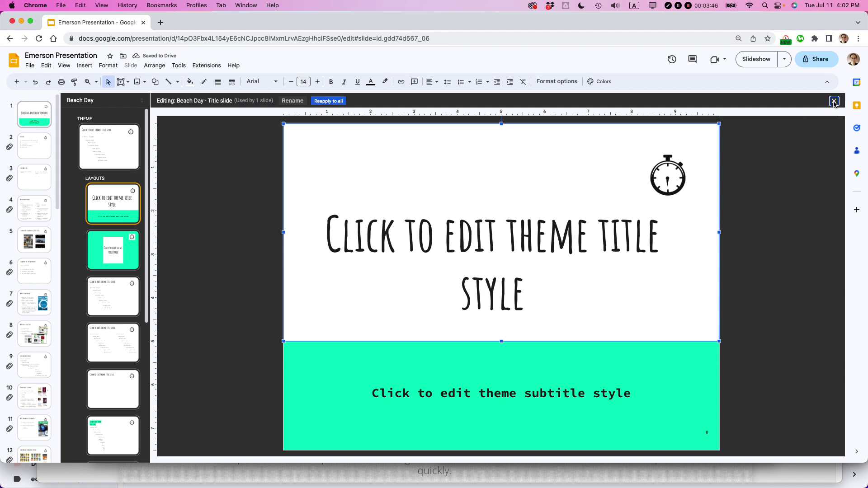
pyautogui.click(52, 123)
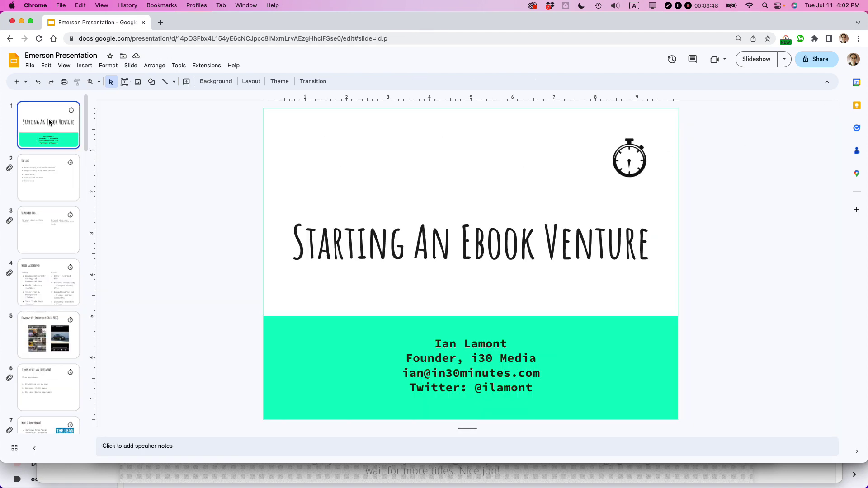
pyautogui.click(50, 180)
pyautogui.click(55, 235)
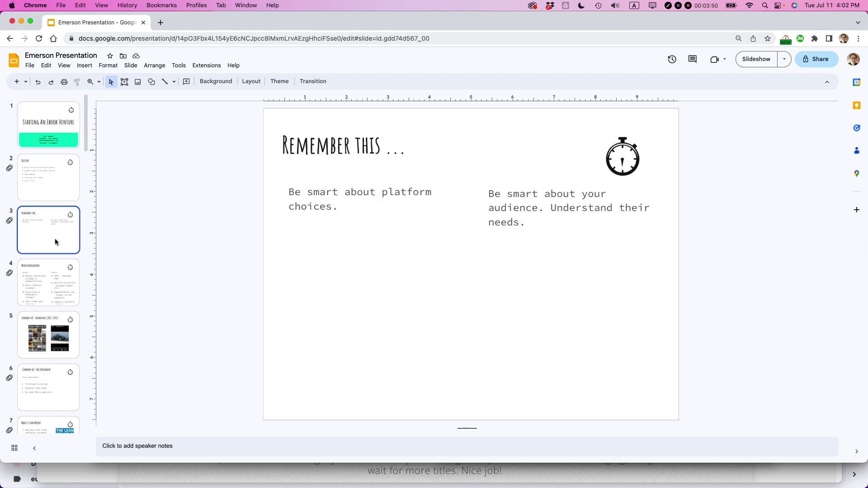
pyautogui.click(58, 274)
pyautogui.click(63, 320)
pyautogui.press('Home')
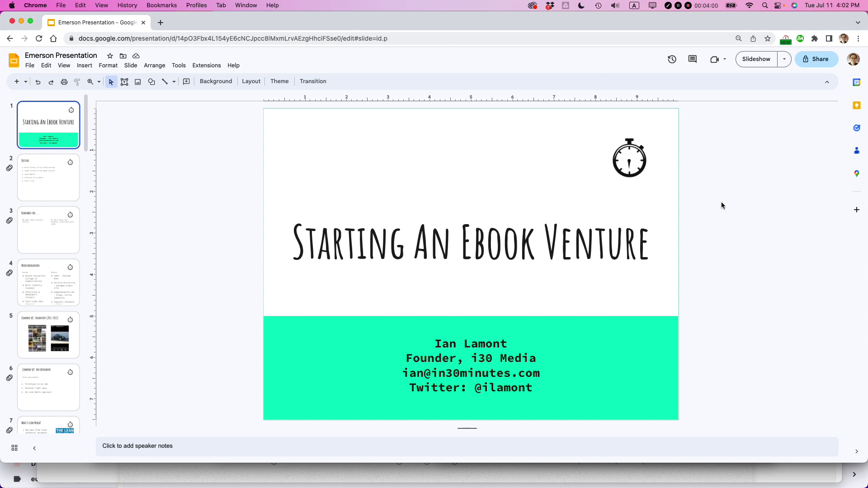
# Step: Switch to Safari showing the Google Drive & Docs In 30 Minutes website
pyautogui.press('super+Tab')
pyautogui.press('super+Tab')
pyautogui.press('super+Tab')
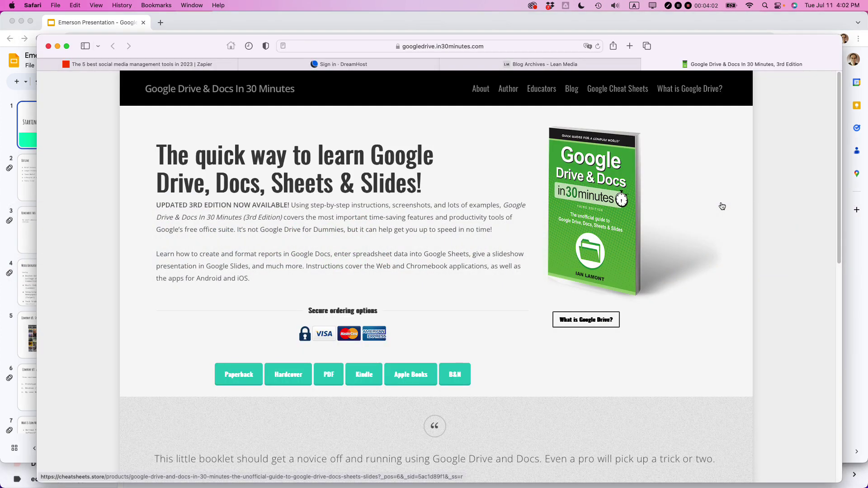